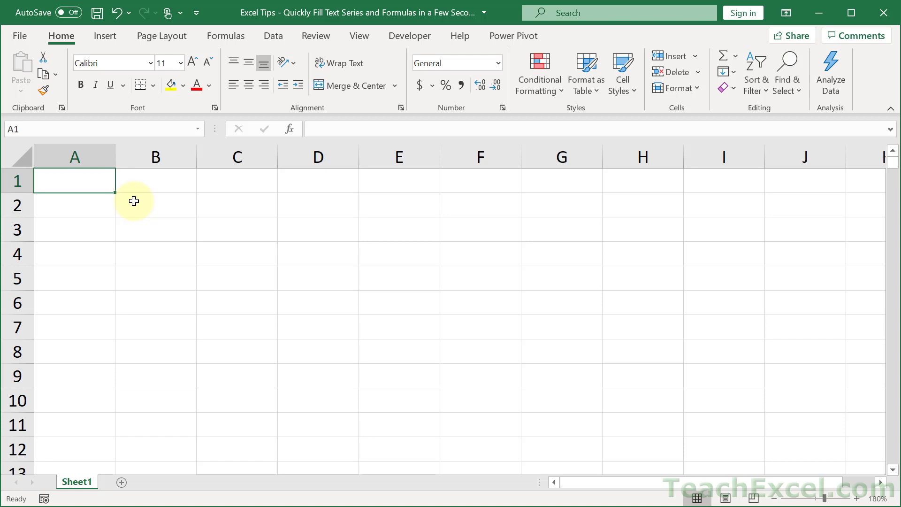
- Start a CHOOSE formula in A1 with the choices "Mon","Tue","Wed","Thu","Fri", leaving the index empty
type("=choose")
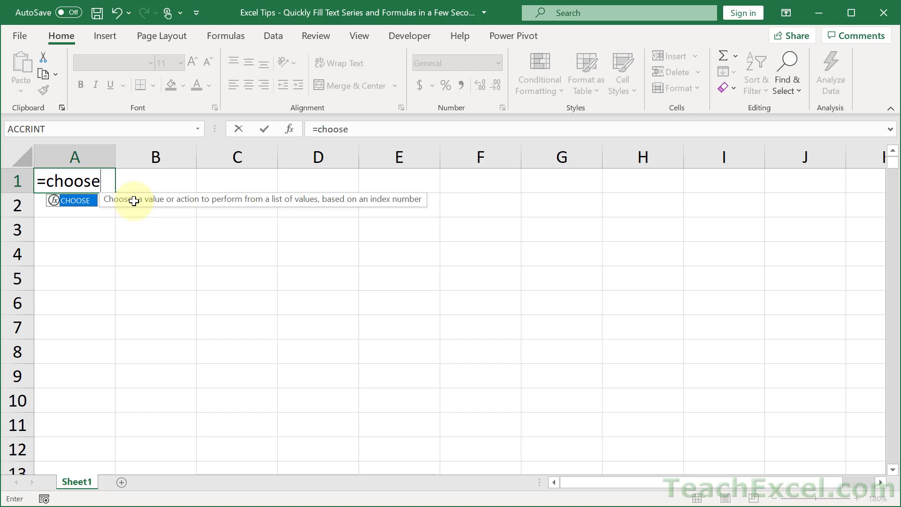
key("Tab")
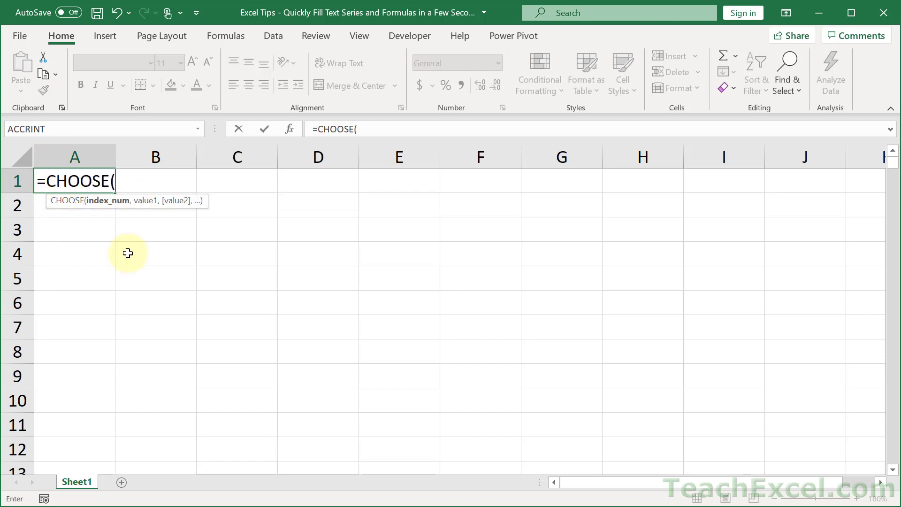
type(",")
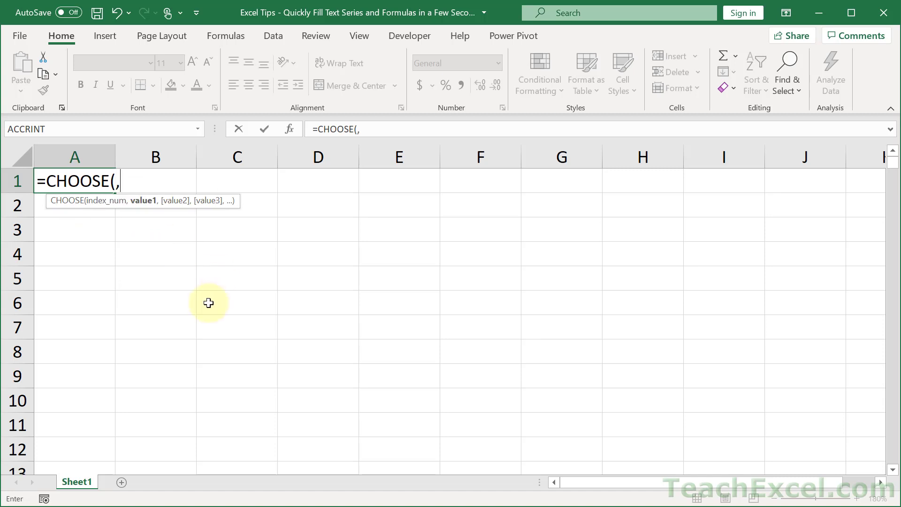
type("\"Mon\",\"")
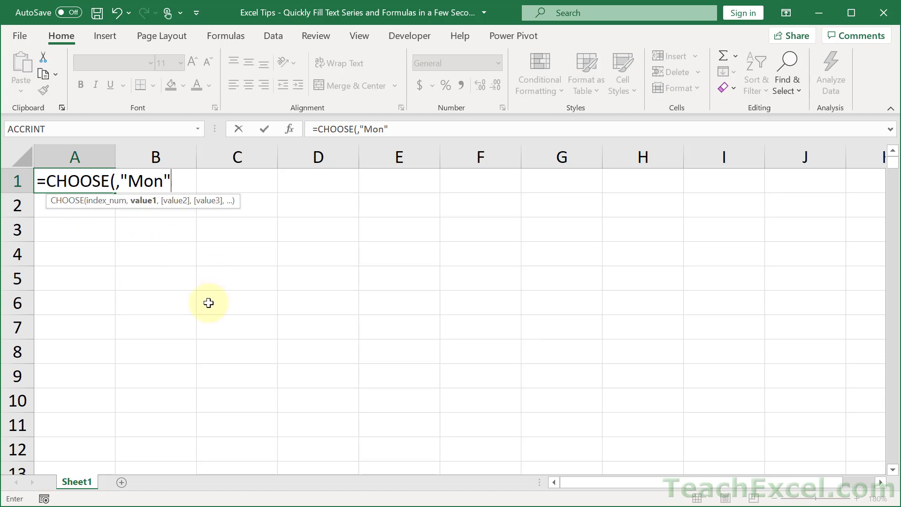
type("Tue")
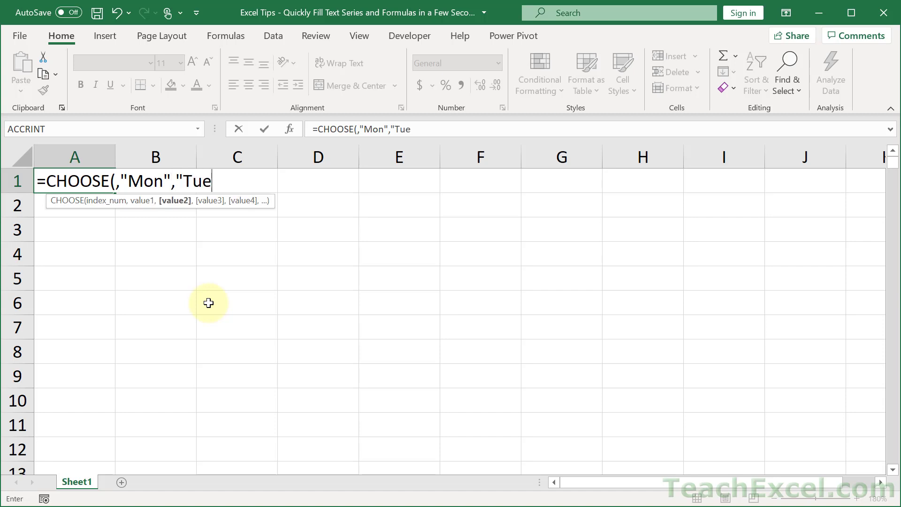
type("\",\"W")
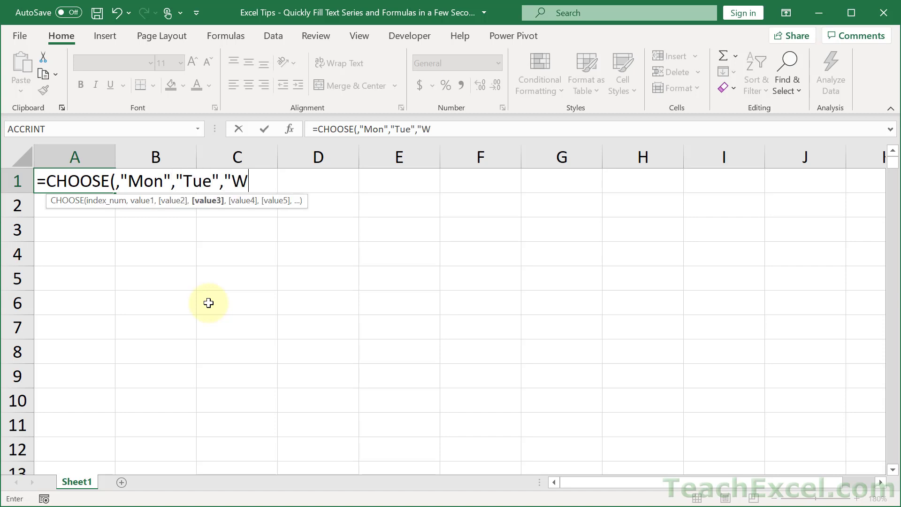
type("ed\",\"Th")
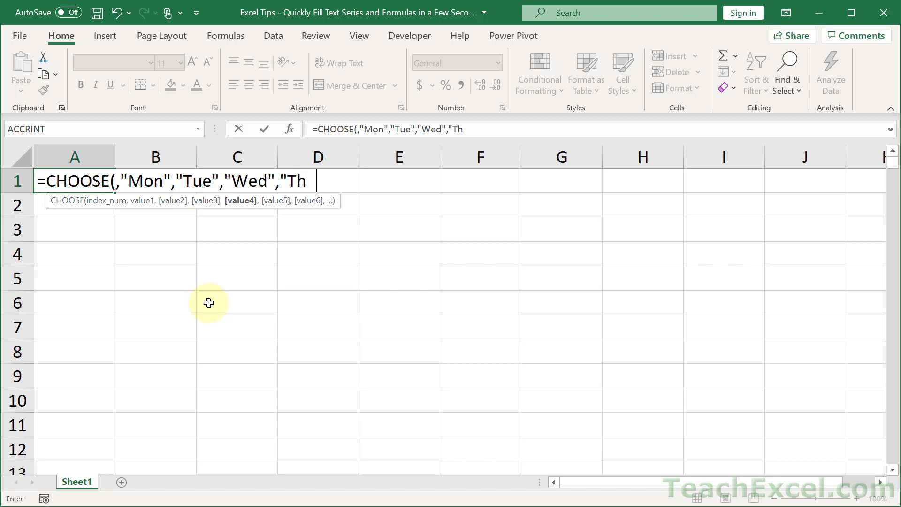
type("u\",\"Fri\")")
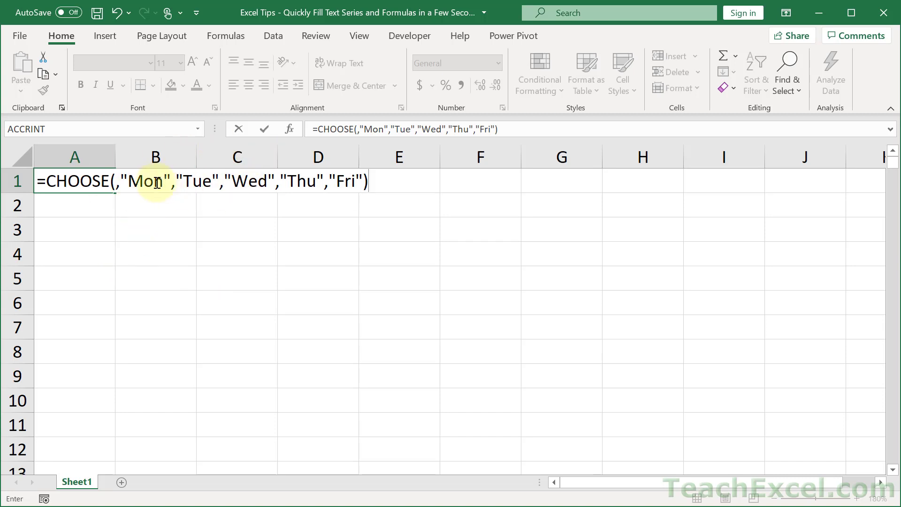
- Insert RANDBETWEEN(1,5) as the CHOOSE index in A1 and commit the formula
left_click(116, 181)
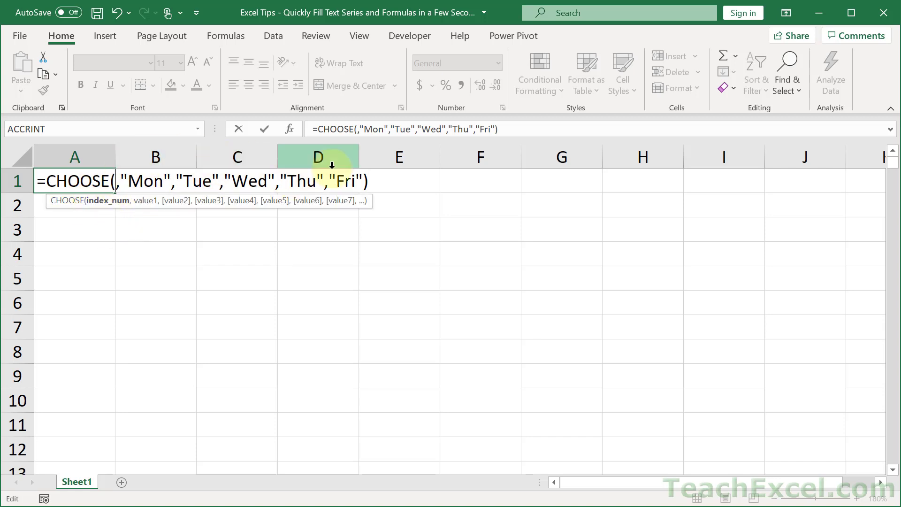
type("randb")
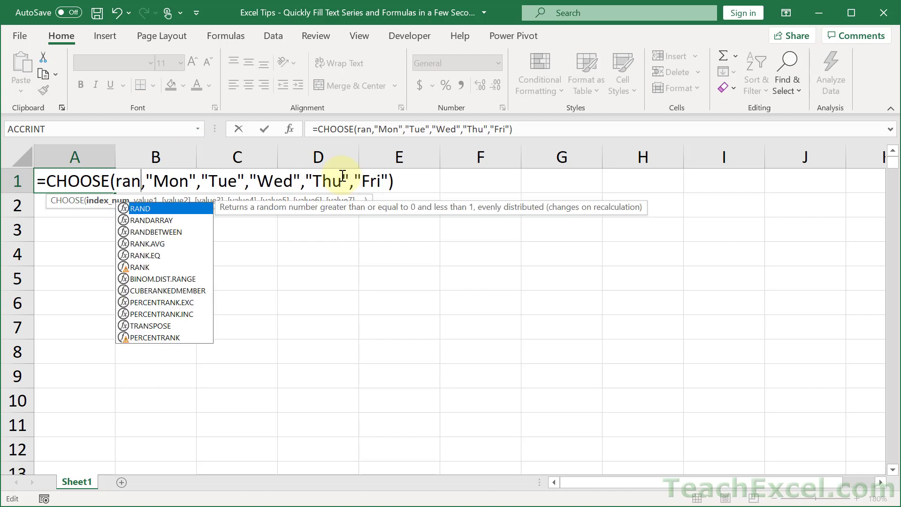
key("Tab")
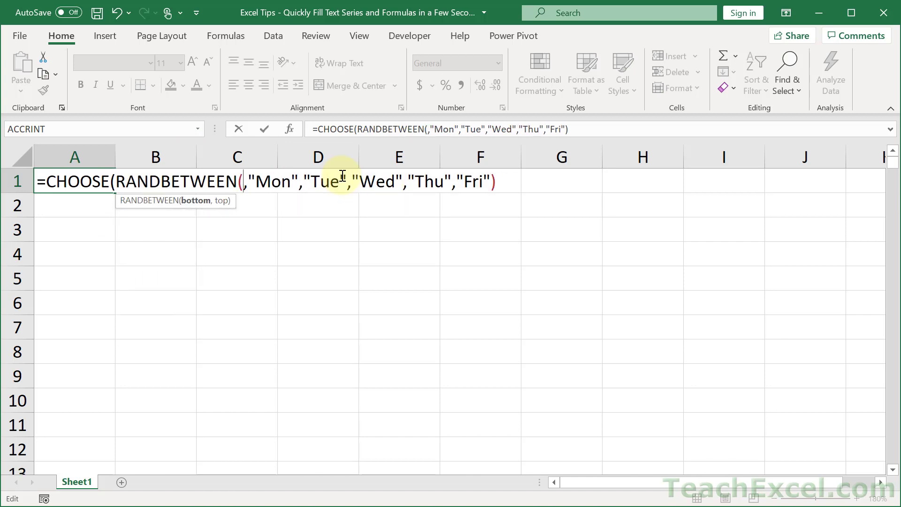
type("1,")
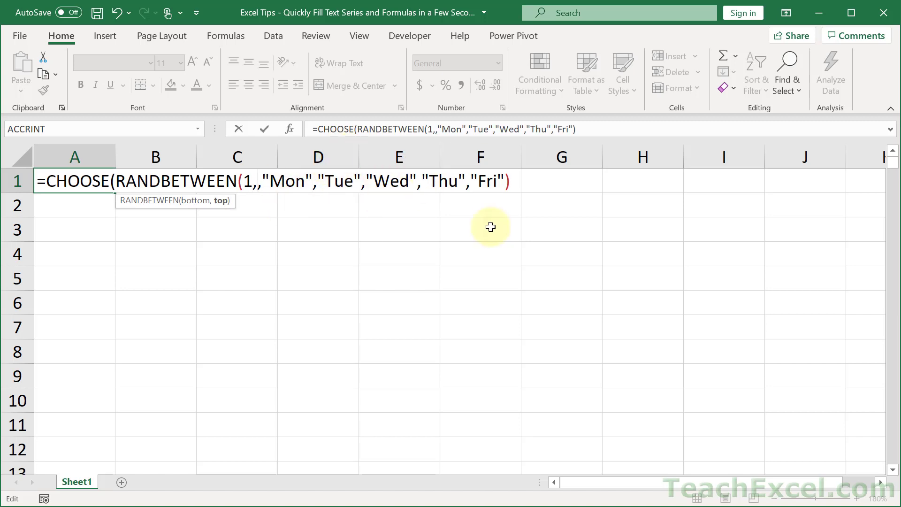
type("5")
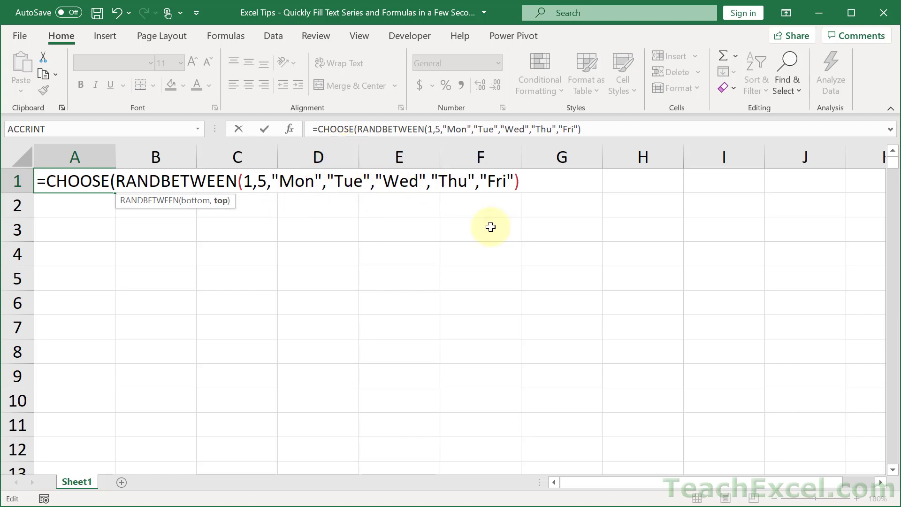
type(")")
key("Return")
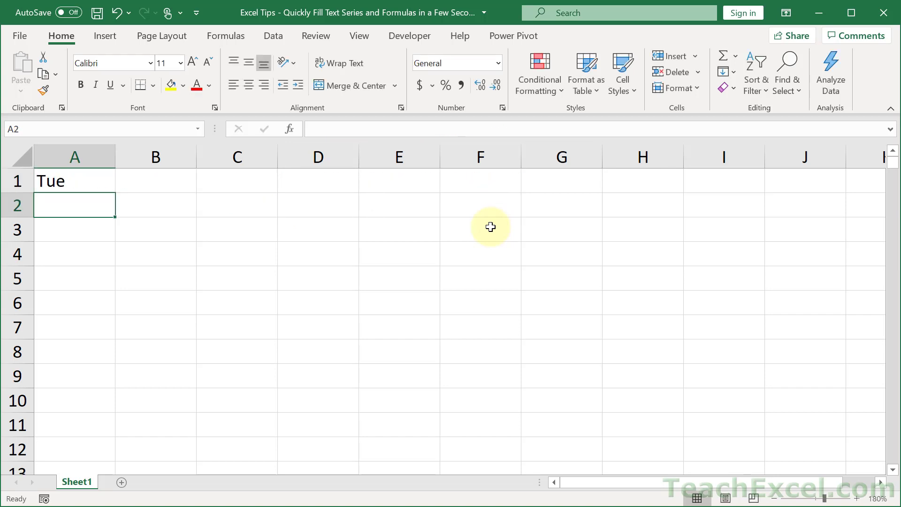
- Recalculate the sheet, then enter =SEQUENCE(10000) in B1 to spill 1–10000 down column B
key("F9")
key("F9")
key("F9")
key("F9")
key("F9")
key("F9")
left_click(159, 183)
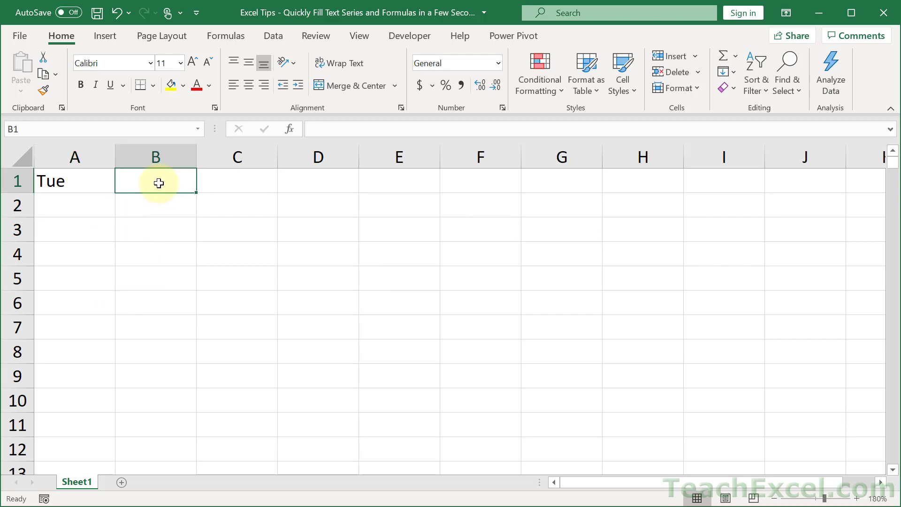
type("=se")
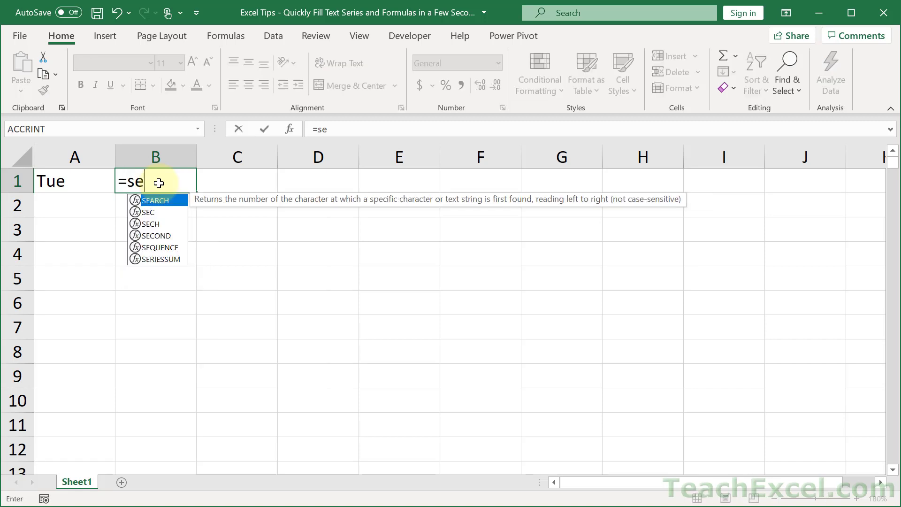
type("q")
key("Tab")
type("10")
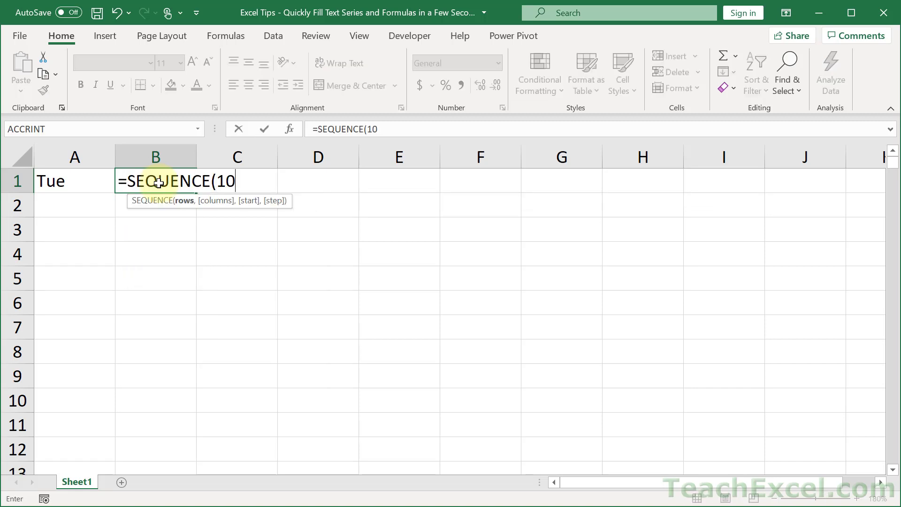
type("000)")
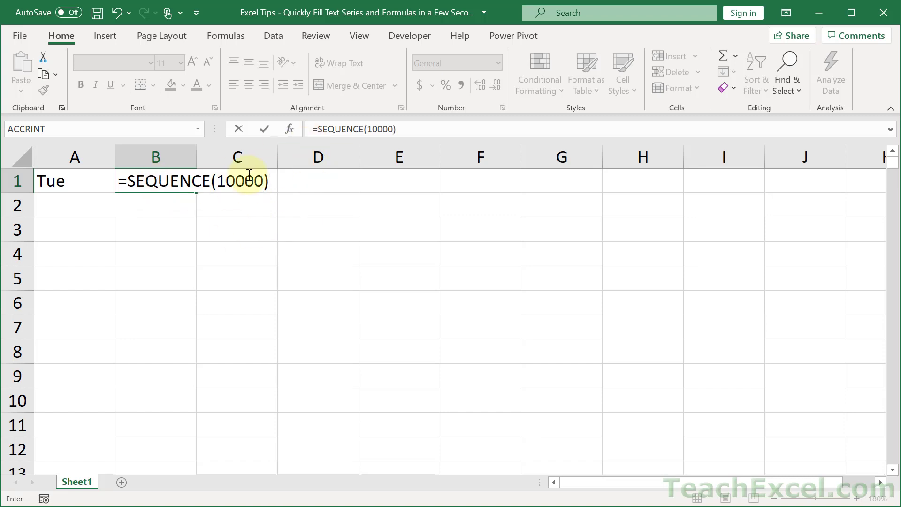
key("Return")
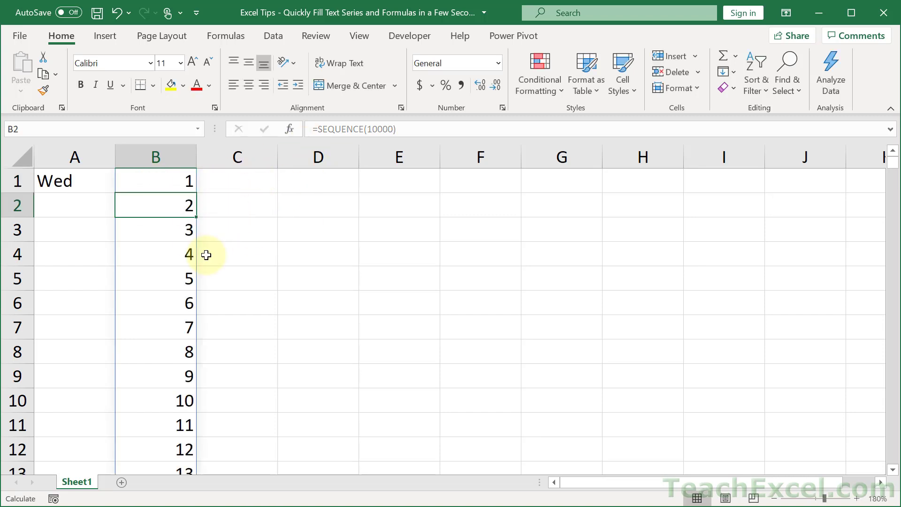
- Fill A1's weekday formula down to row 10000, check the bottom, and return to the top
left_click(75, 181)
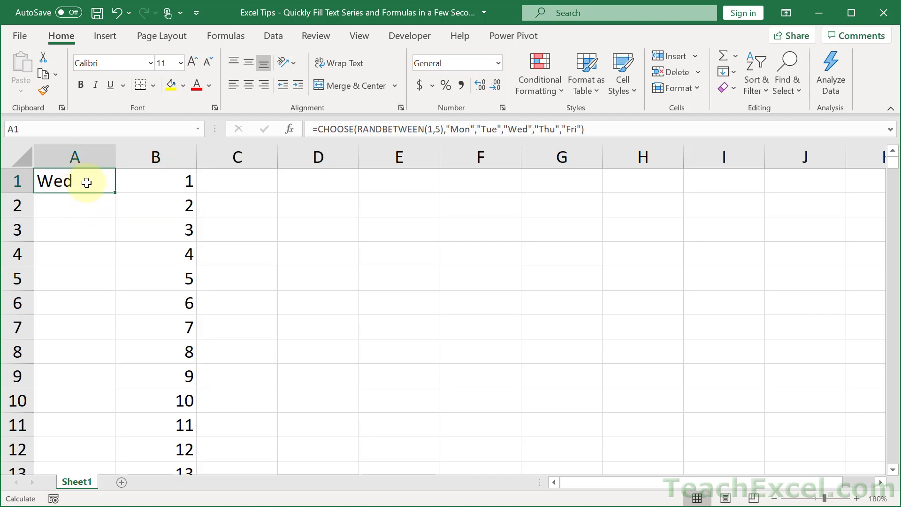
double_click(115, 191)
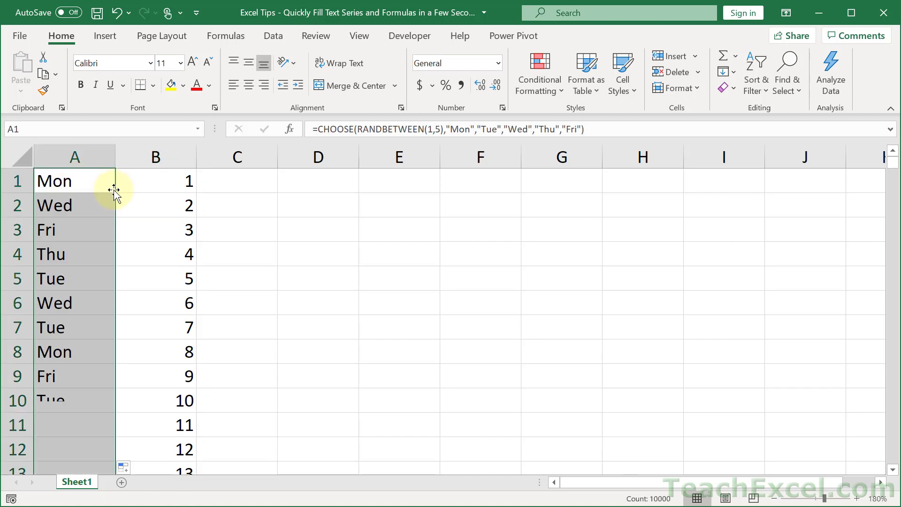
left_click(101, 186)
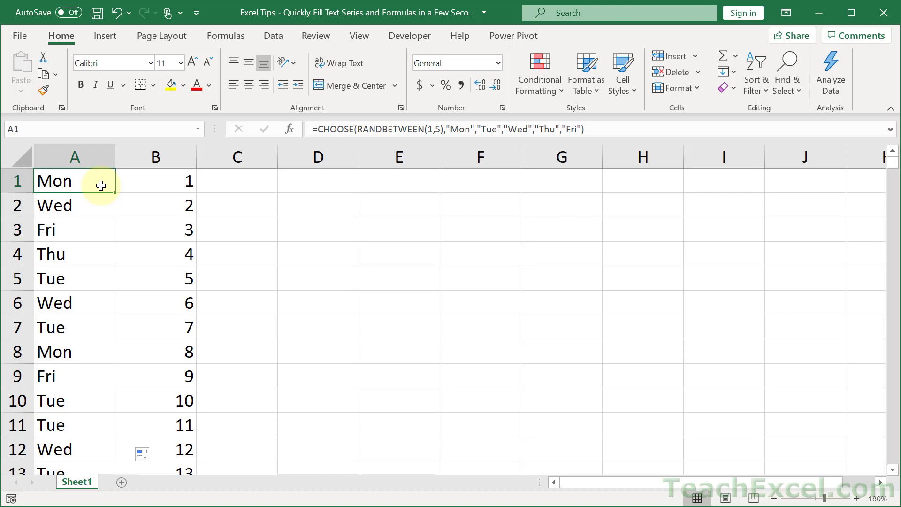
key("ctrl+Down")
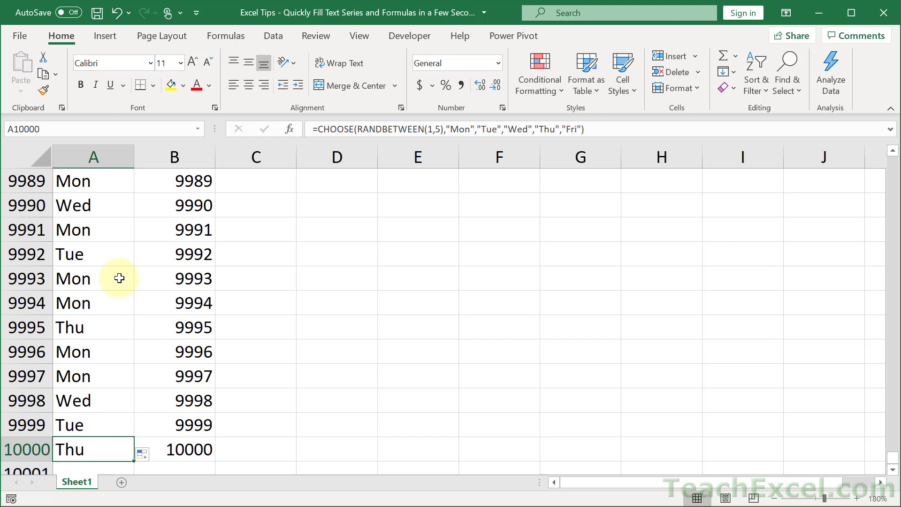
key("ctrl+Up")
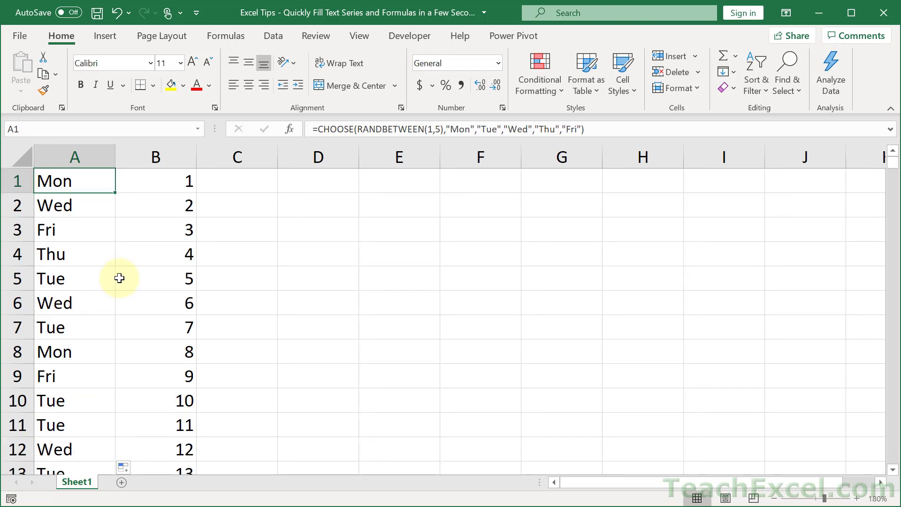
key("Right")
key("Right")
key("Right")
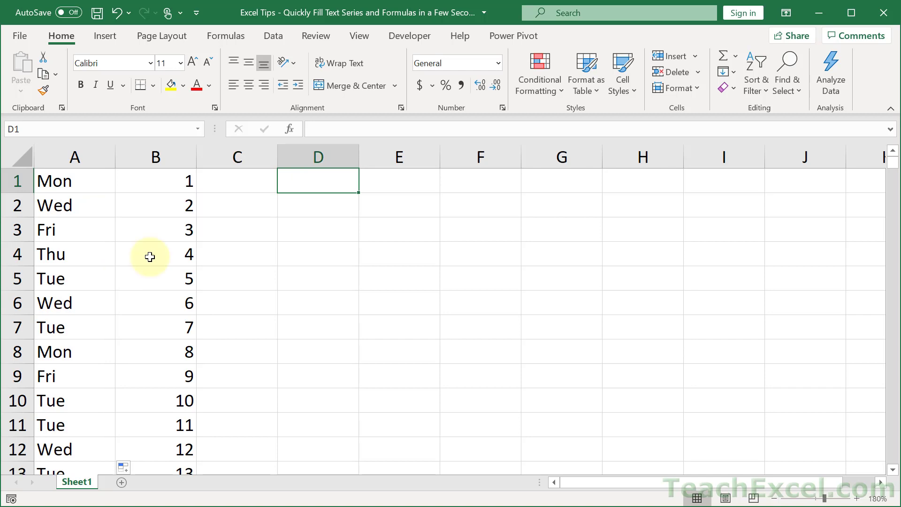
- Enter 1 in D1 and fill a column series down to a stop value of 10000
type("1")
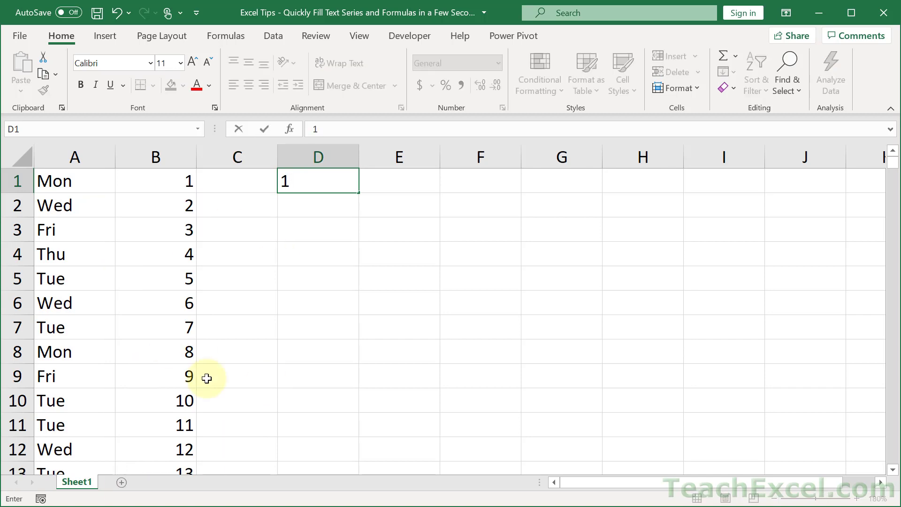
key("ctrl+Return")
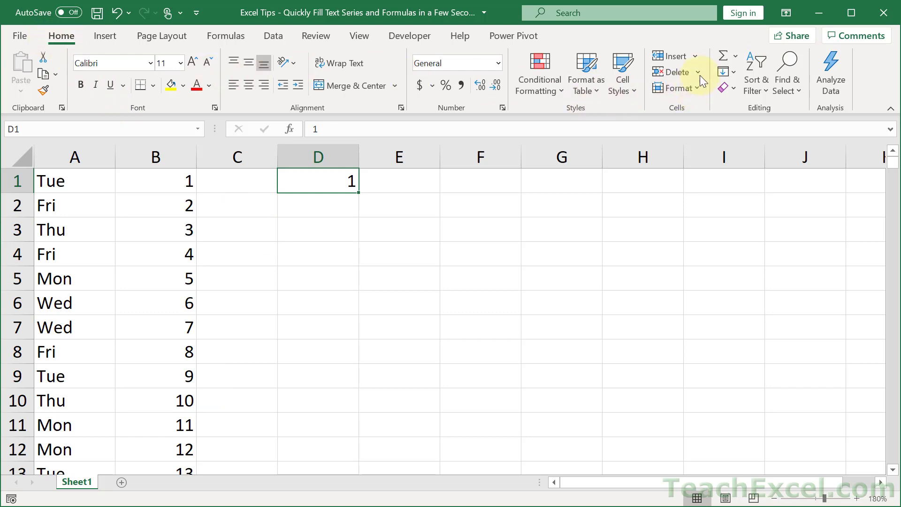
left_click(725, 73)
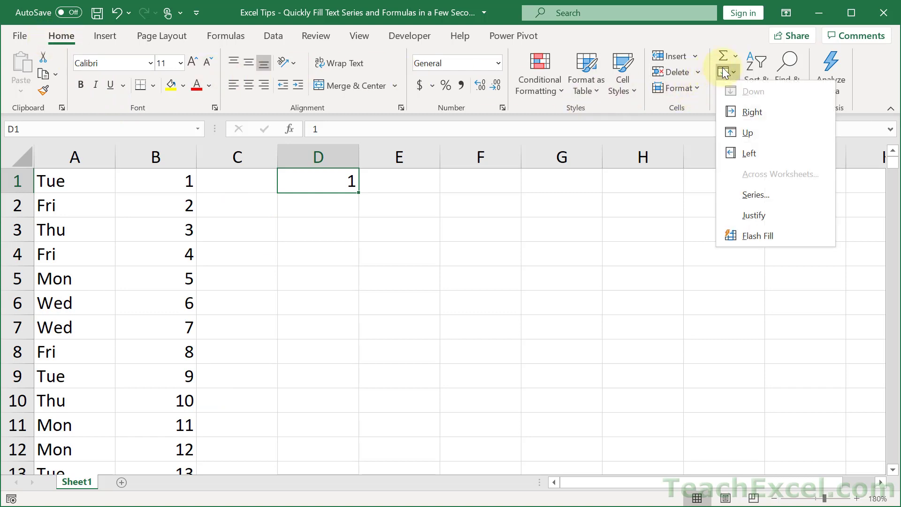
left_click(774, 195)
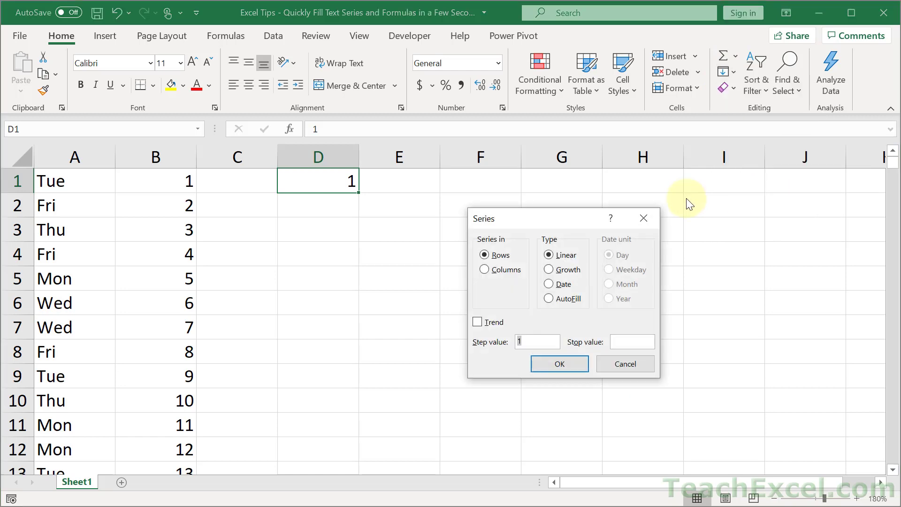
left_click_drag(581, 224, 491, 134)
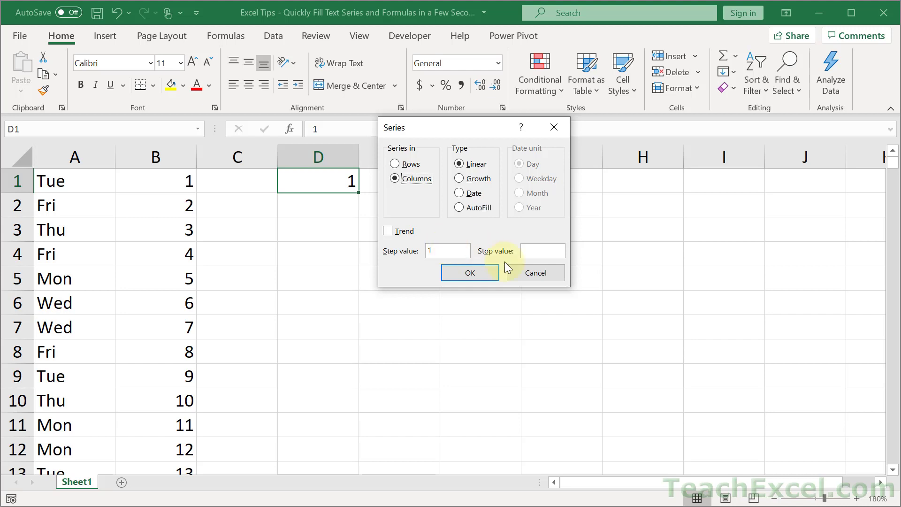
left_click(536, 256)
type("10000")
left_click(470, 269)
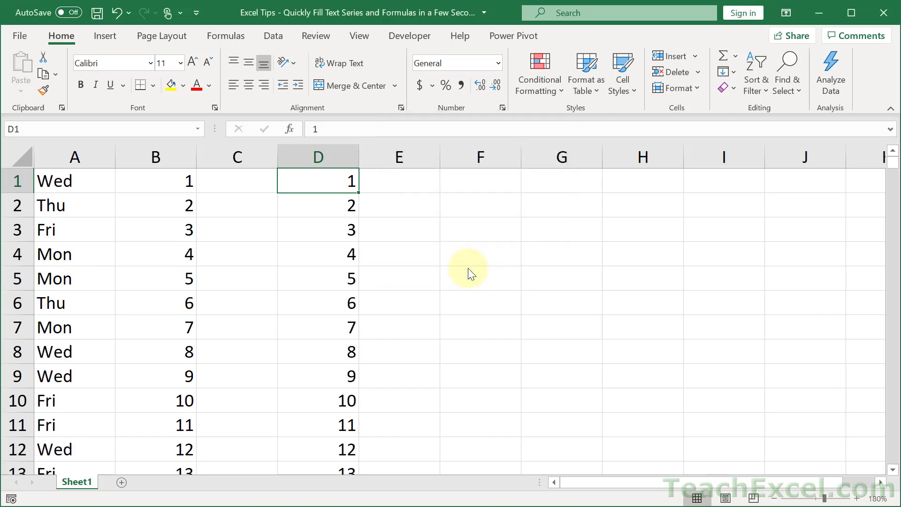
- Confirm column D reaches 10000, then copy the A1 weekday formula into E1
key("ctrl+Down")
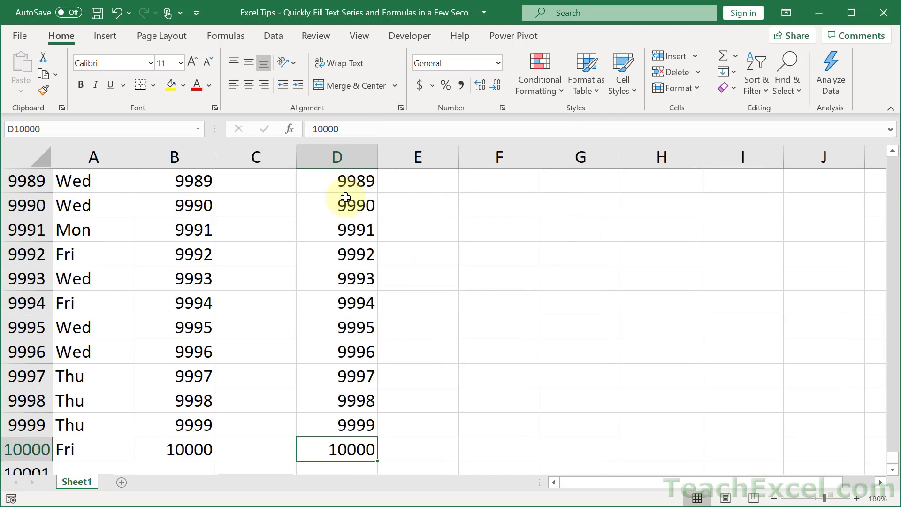
key("ctrl+Up")
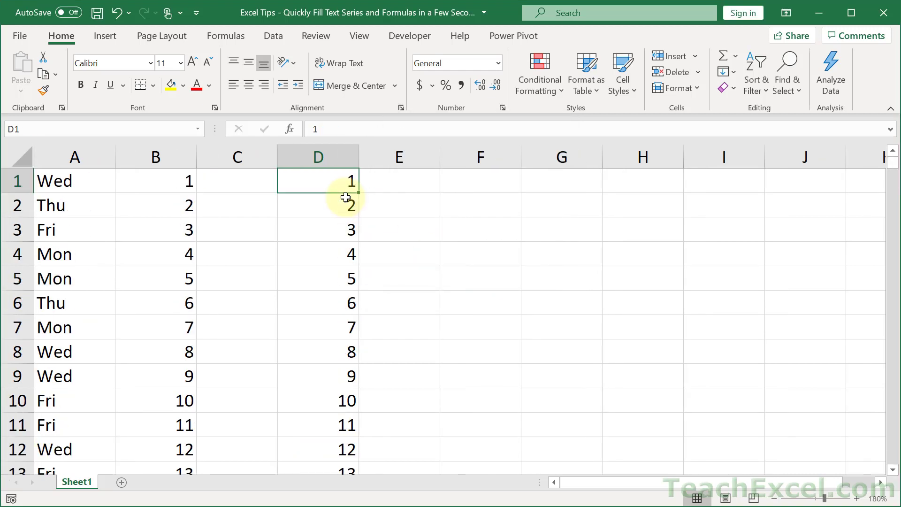
left_click(89, 174)
key("ctrl+c")
left_click(399, 183)
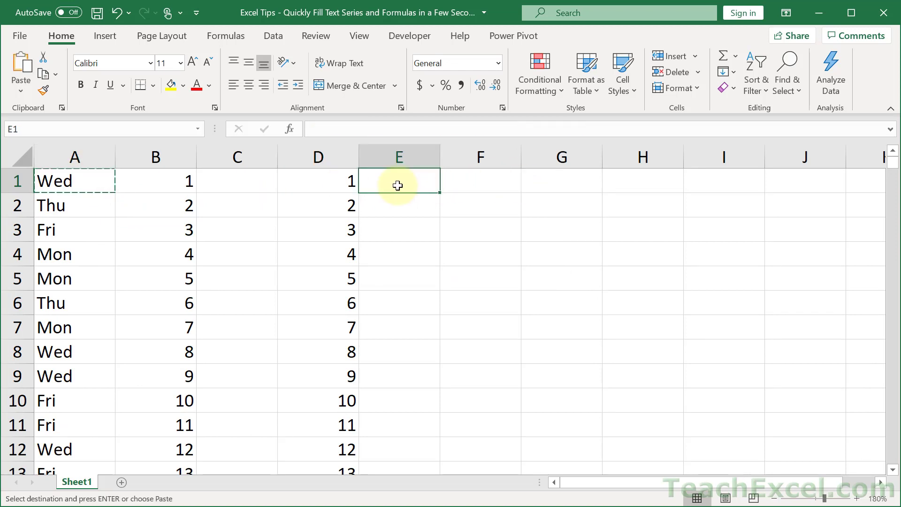
key("ctrl+v")
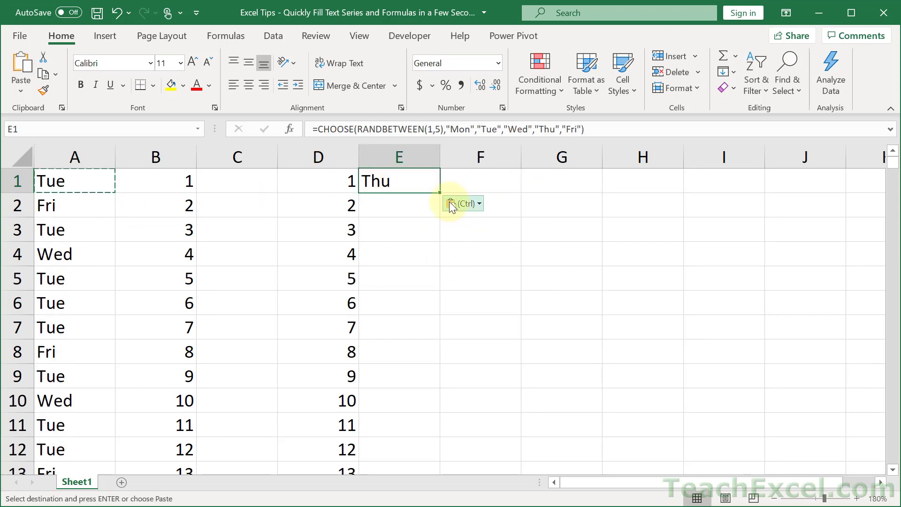
- Fill E1's formula down to row 10000, check the bottom, and reopen E1's formula
double_click(440, 193)
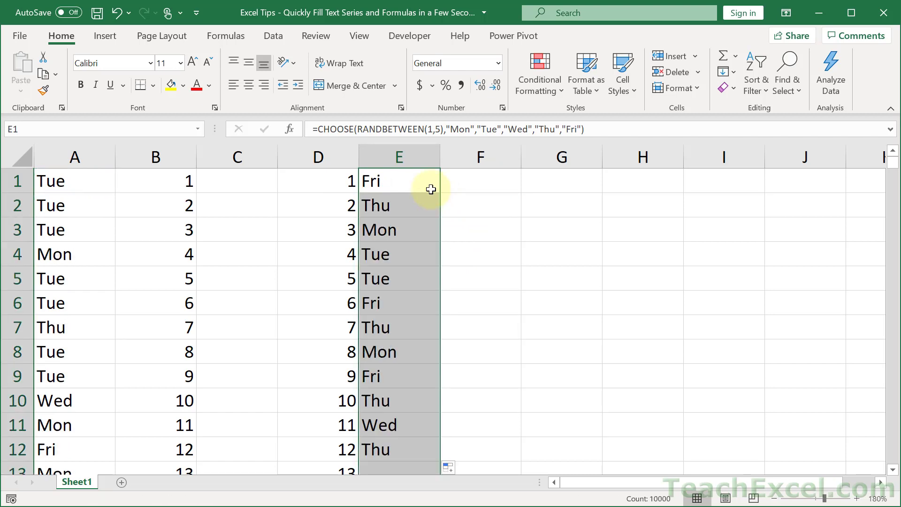
left_click(412, 177)
key("ctrl+Down")
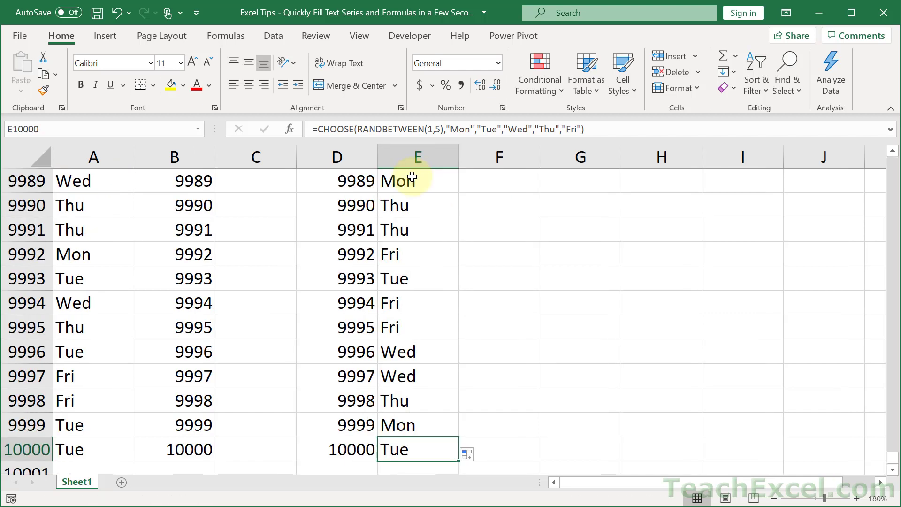
key("ctrl+Up")
double_click(412, 177)
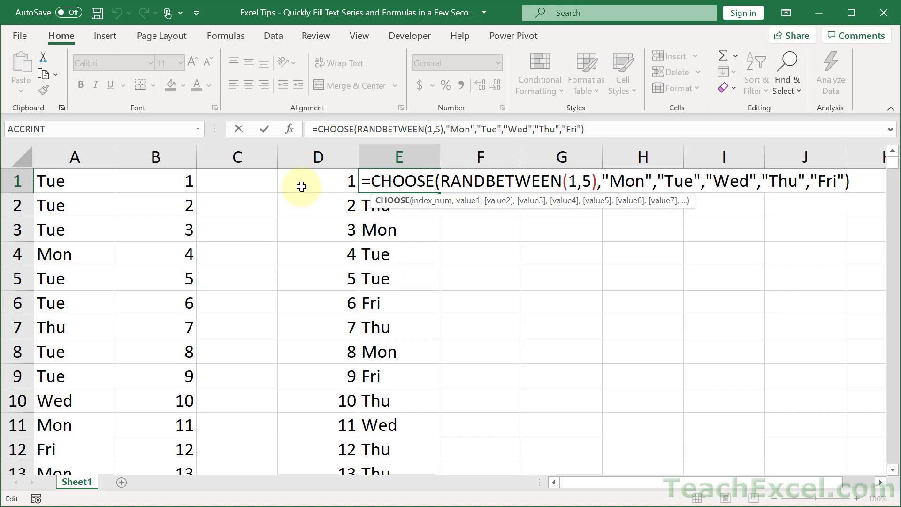
- Clear the 1–10000 numbers from column D and delete the SEQUENCE formula in B1
key("ctrl+Return")
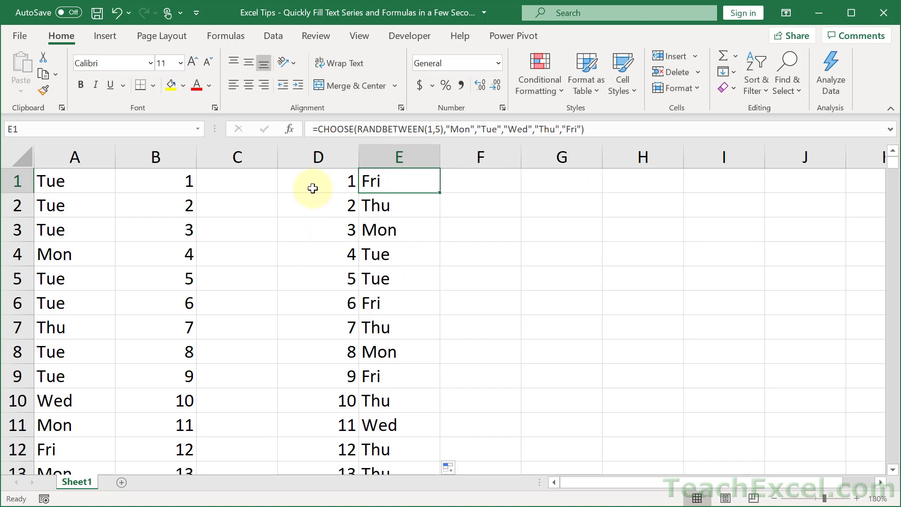
left_click(313, 188)
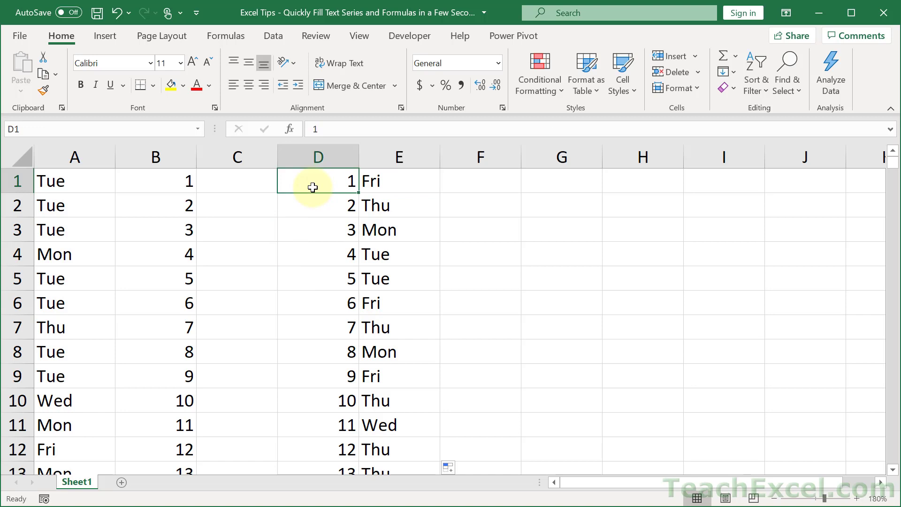
key("ctrl+shift+Down")
key("Delete")
key("ctrl+BackSpace")
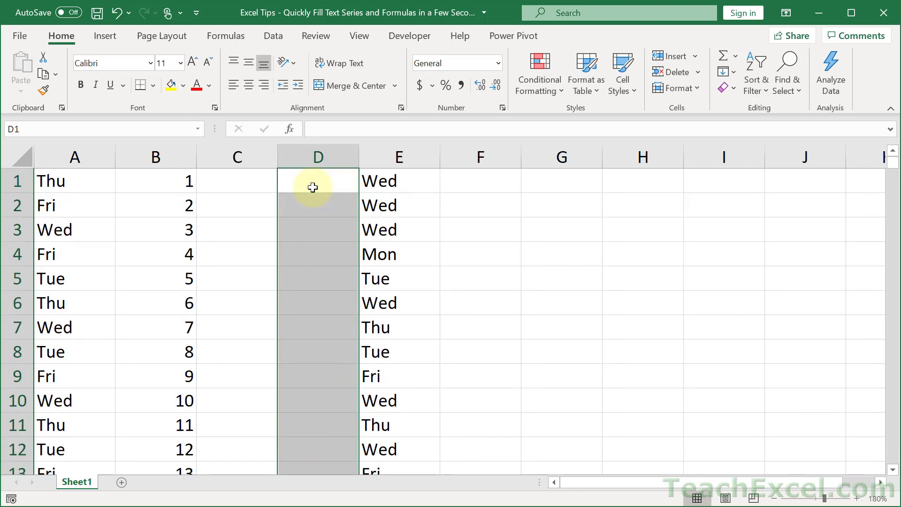
left_click(313, 187)
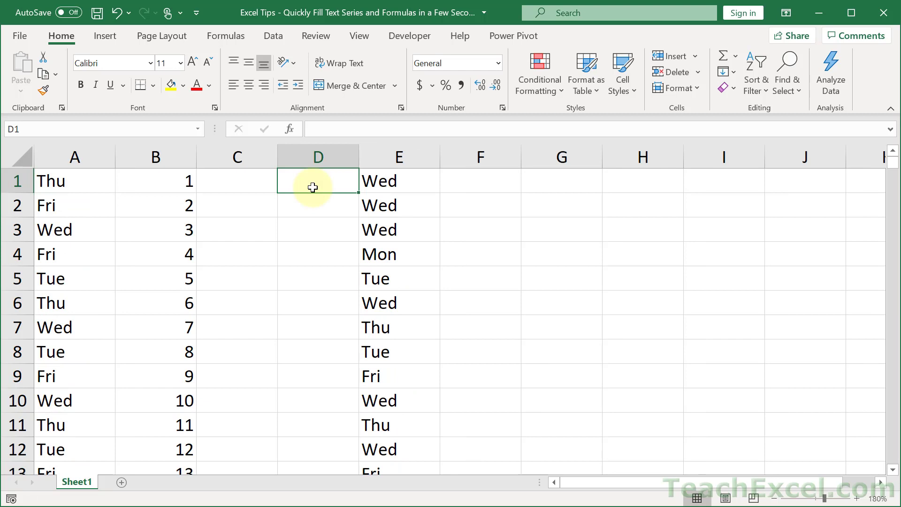
key("Left")
key("Left")
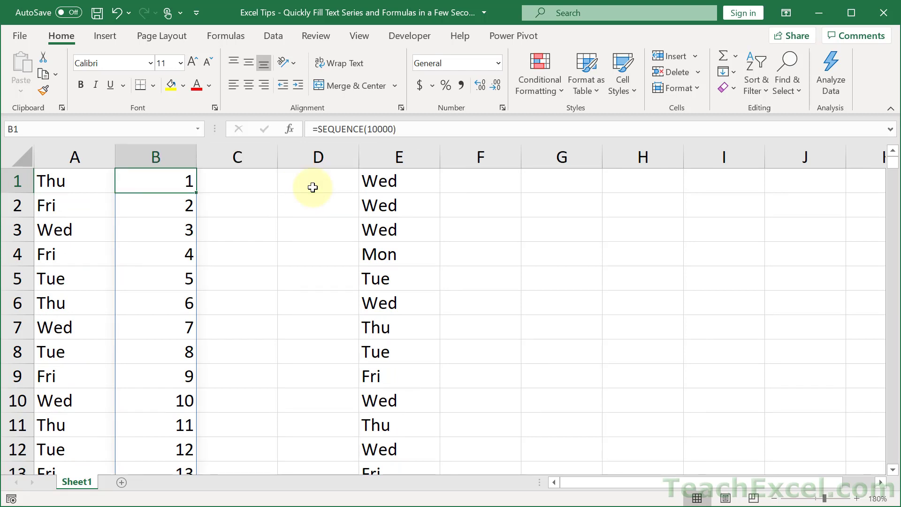
key("Delete")
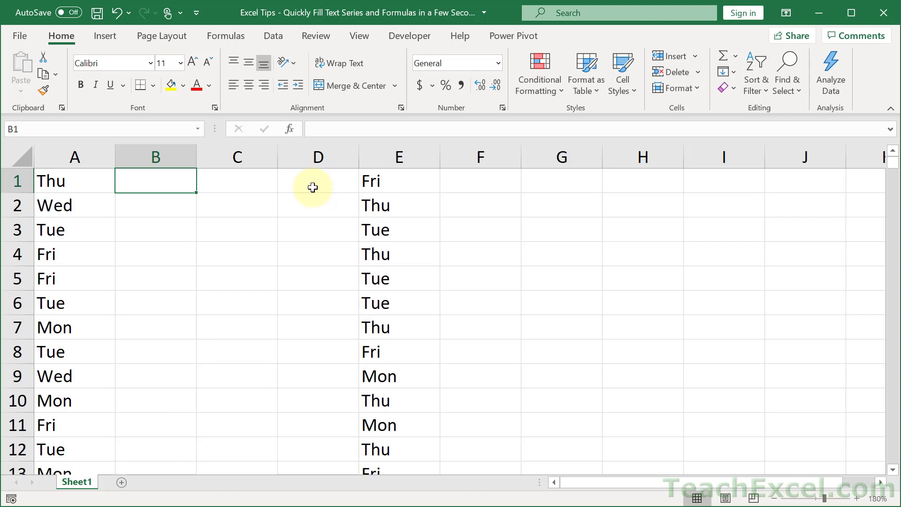